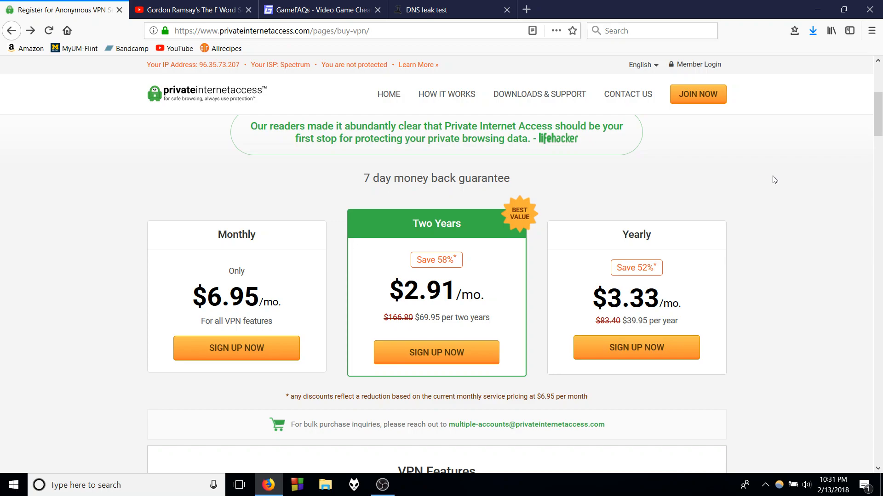
# - Download the Windows VPN v75 installer from the site's Downloads & Support page and save the file
pyautogui.moveTo(877, 122)
pyautogui.mouseDown()
pyautogui.moveTo(876, 153)
pyautogui.moveTo(872, 120)
pyautogui.mouseUp()
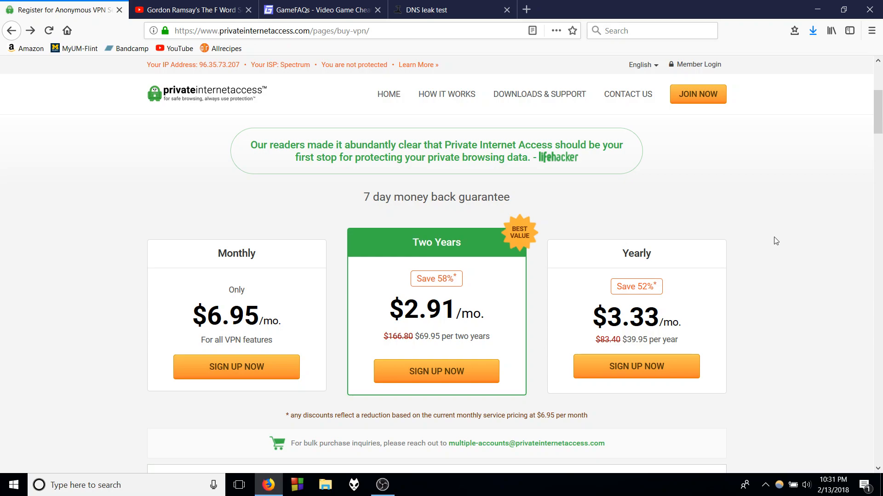
pyautogui.scroll(4, 773, 240)
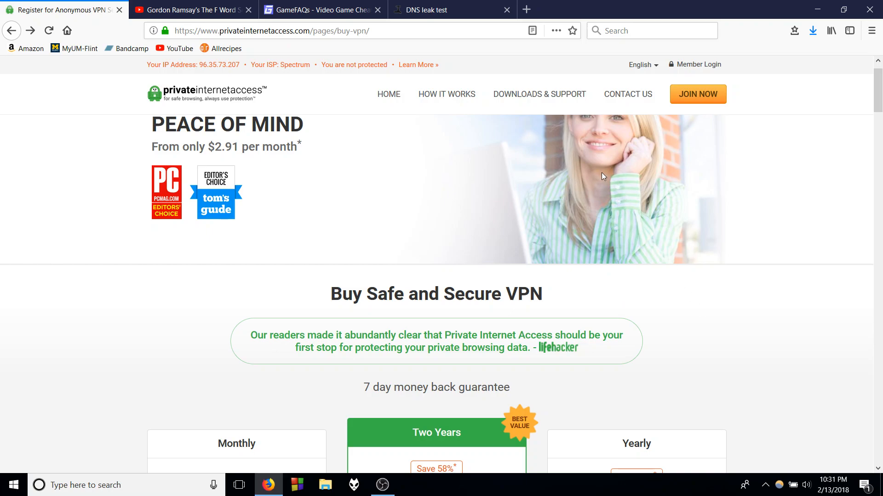
pyautogui.click(545, 98)
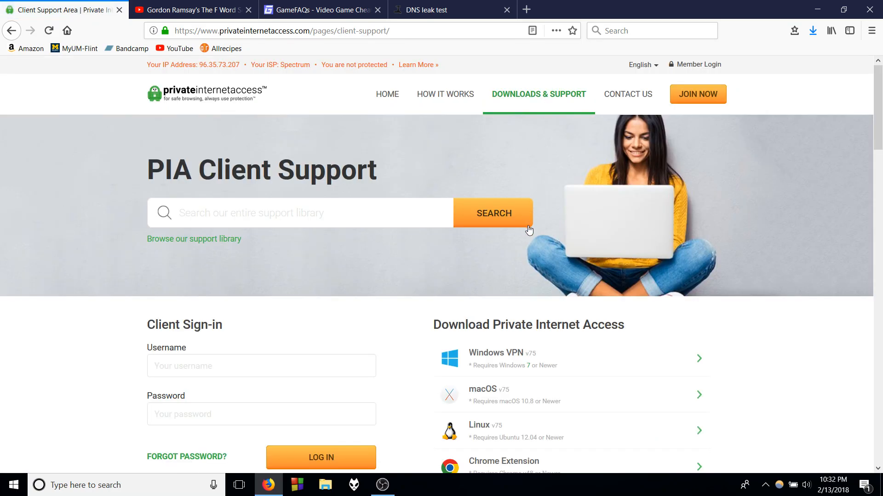
pyautogui.scroll(-3, 528, 230)
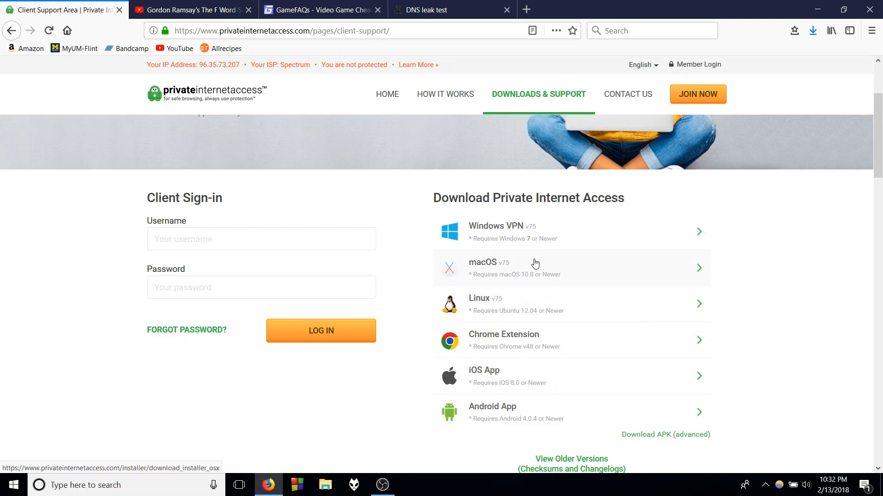
pyautogui.click(531, 226)
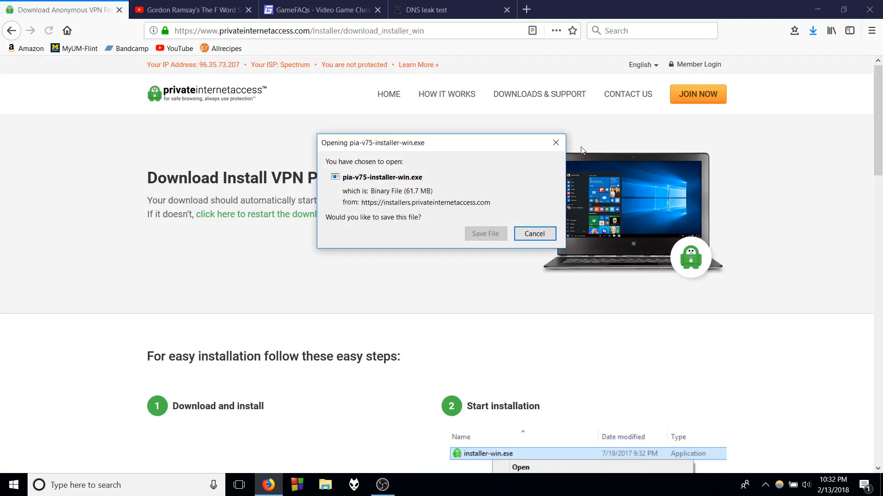
pyautogui.click(487, 235)
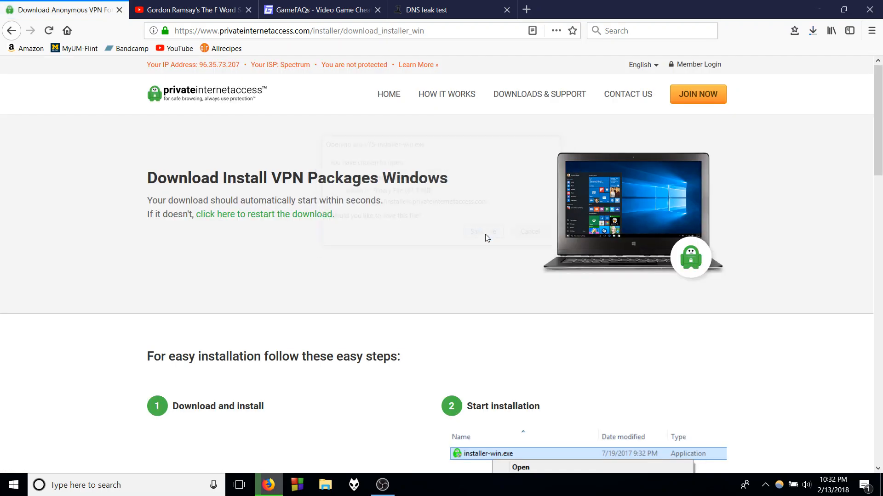
# - Check the progress of the installer download and view the installation instructions on the page
pyautogui.click(817, 31)
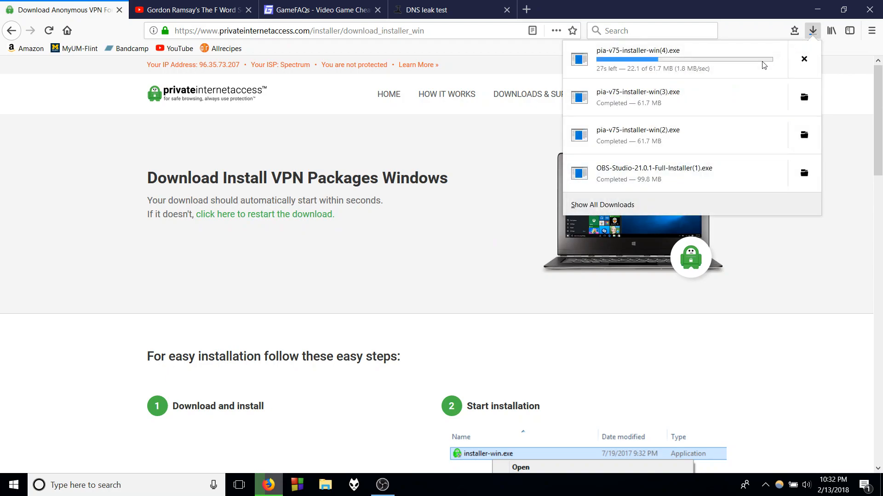
pyautogui.click(813, 31)
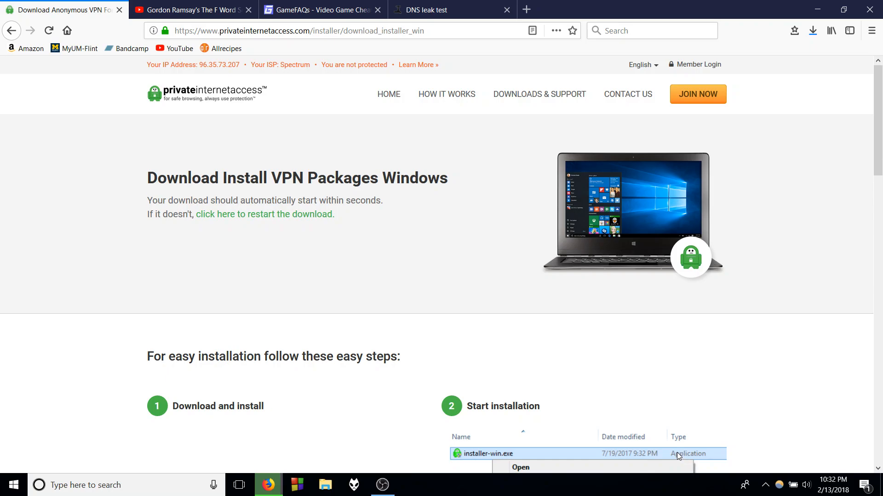
pyautogui.scroll(-3, 677, 452)
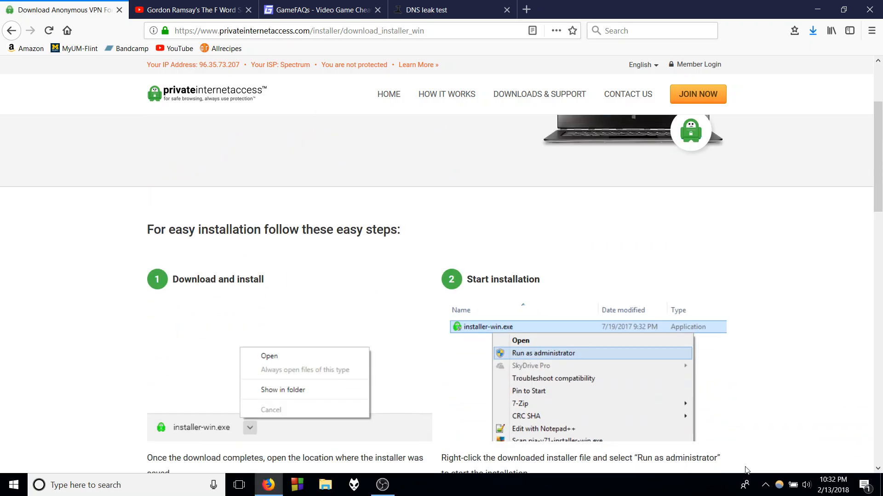
# - Open the settings of the running Private Internet Access client and turn on its advanced settings
pyautogui.click(764, 485)
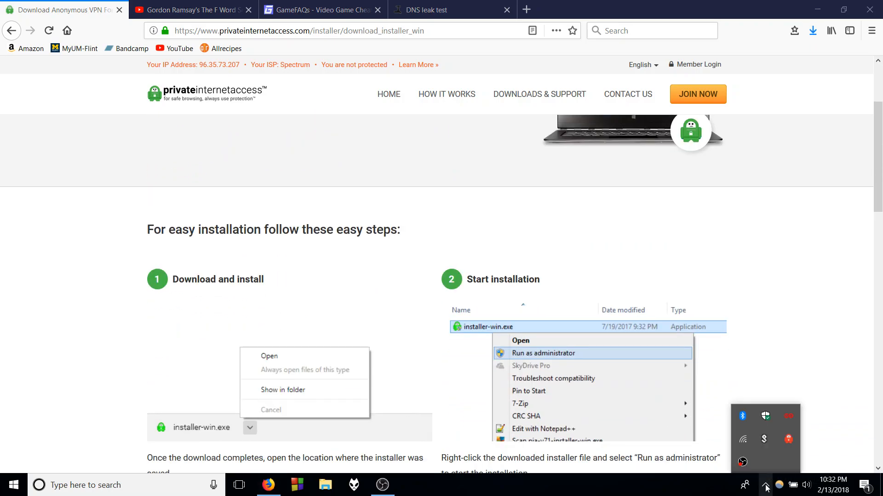
pyautogui.rightClick(789, 439)
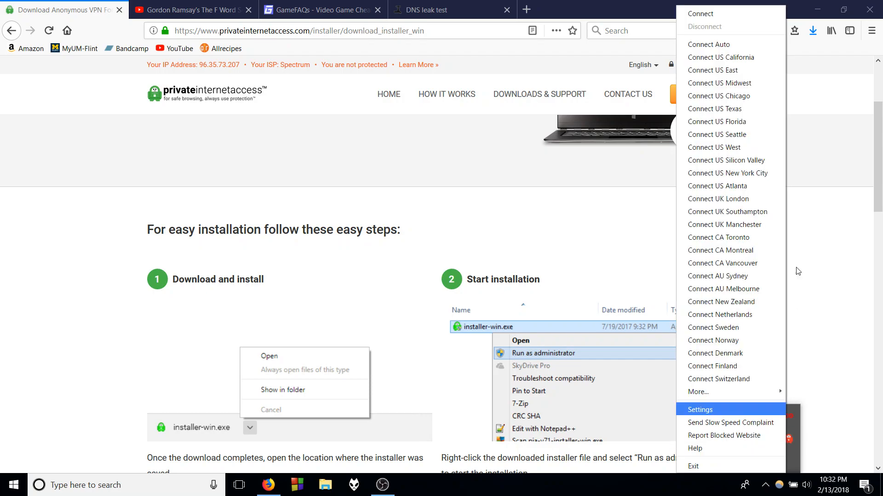
pyautogui.click(724, 410)
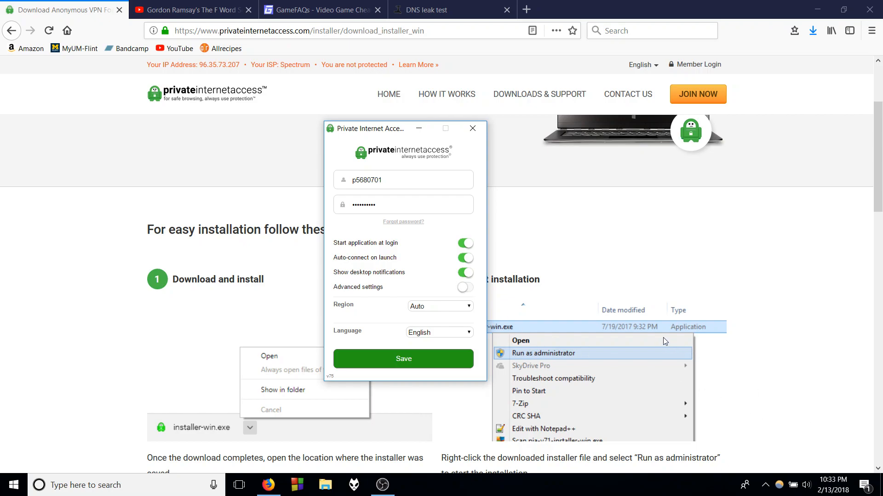
pyautogui.click(461, 288)
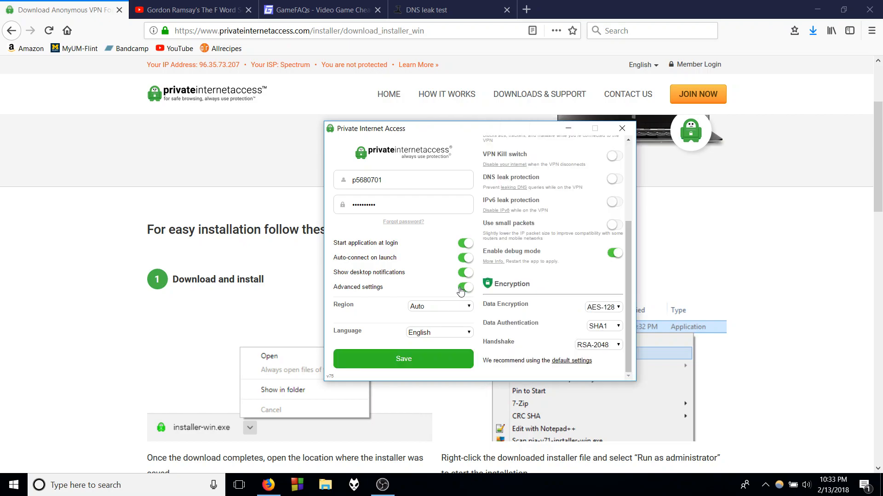
pyautogui.scroll(3, 534, 207)
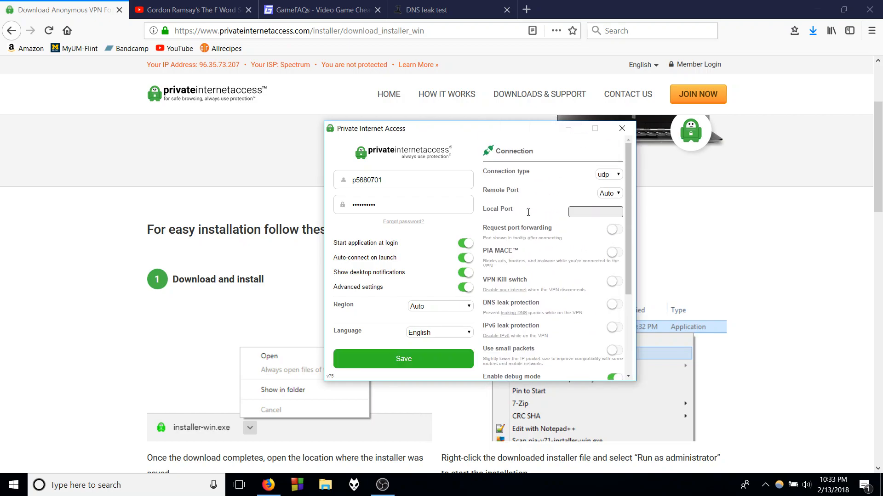
# - Look through the available VPN regions and set the region to UK London
pyautogui.click(428, 307)
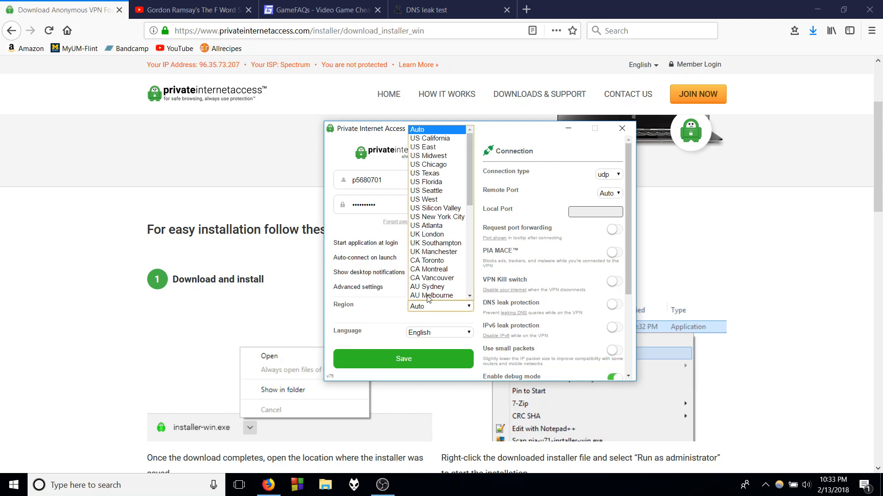
pyautogui.scroll(-6, 423, 174)
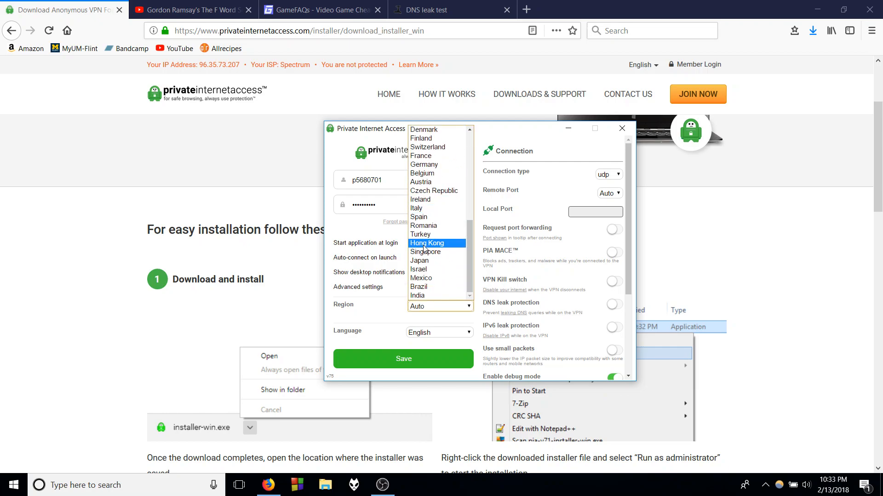
pyautogui.scroll(6, 430, 219)
pyautogui.scroll(2, 429, 220)
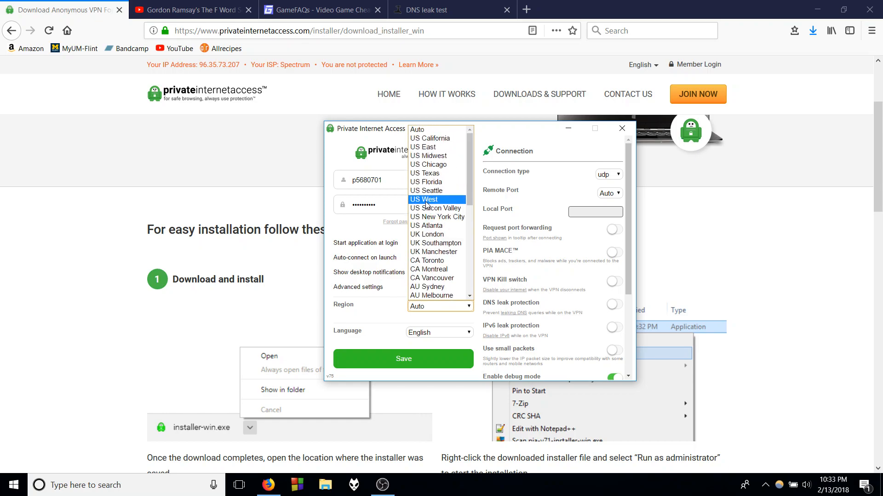
pyautogui.scroll(-3, 440, 235)
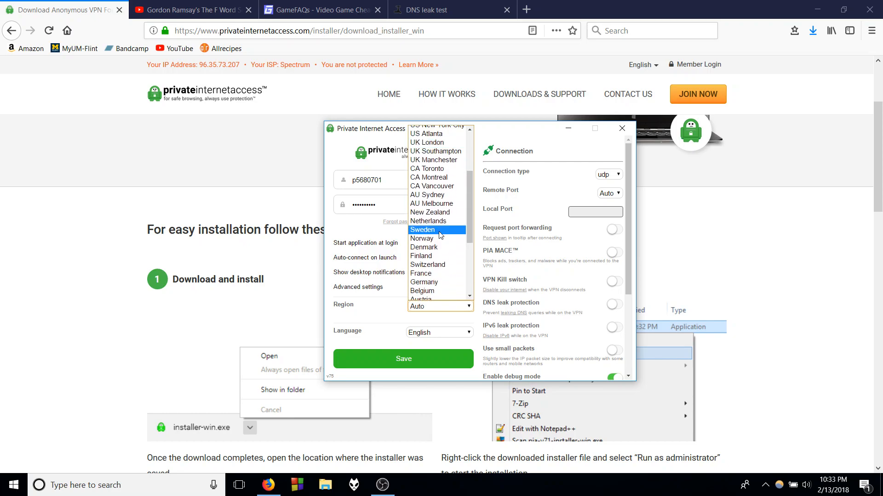
pyautogui.scroll(3, 440, 235)
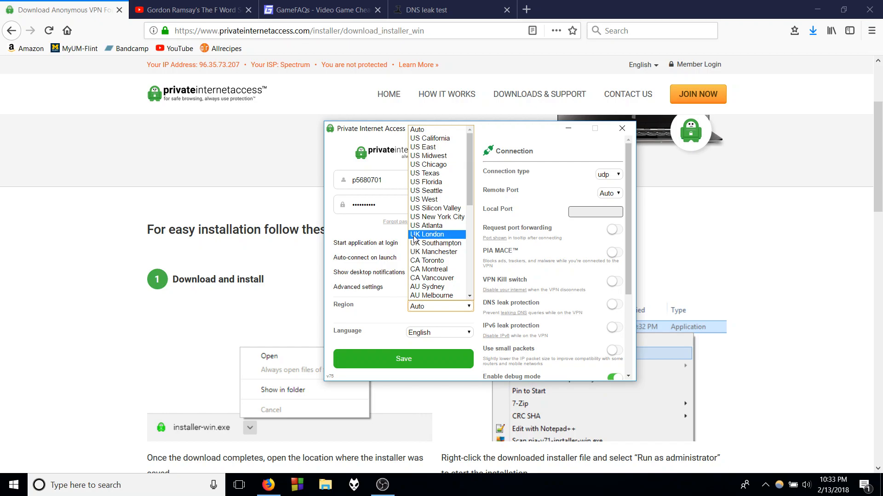
pyautogui.click(418, 235)
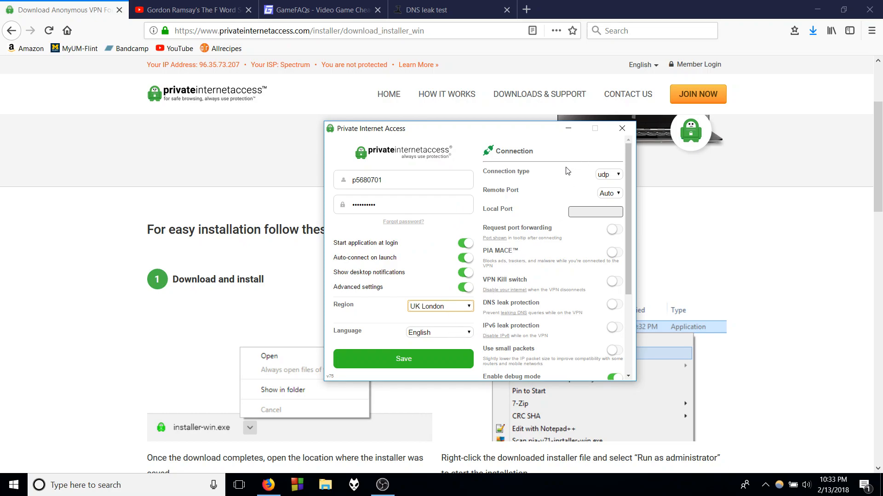
# - Review the language, connection type and remote port options, keeping English, udp and Auto selected
pyautogui.click(452, 337)
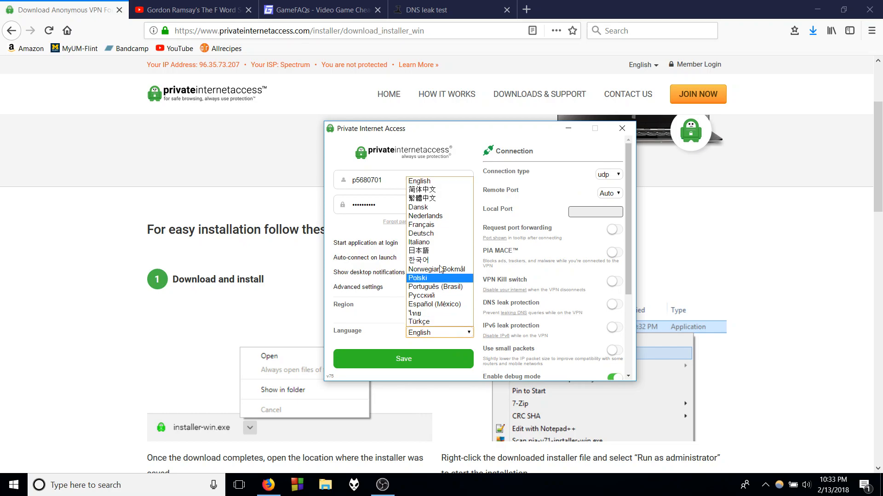
pyautogui.click(455, 332)
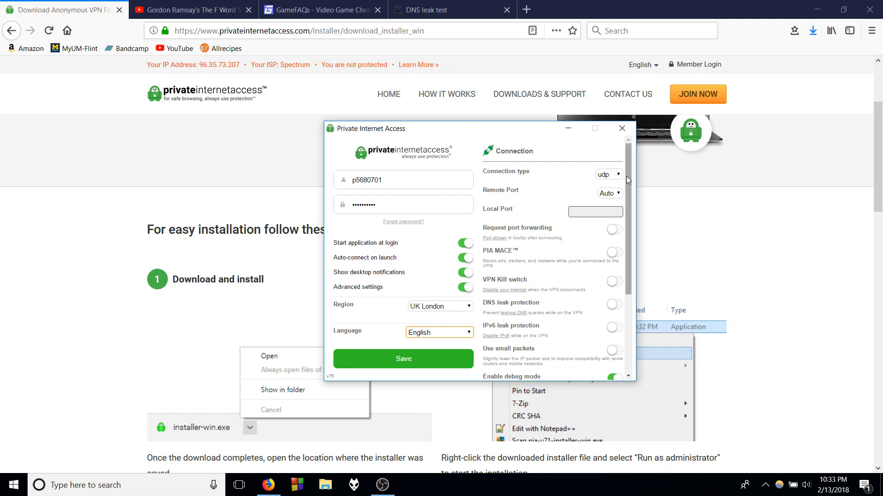
pyautogui.click(609, 176)
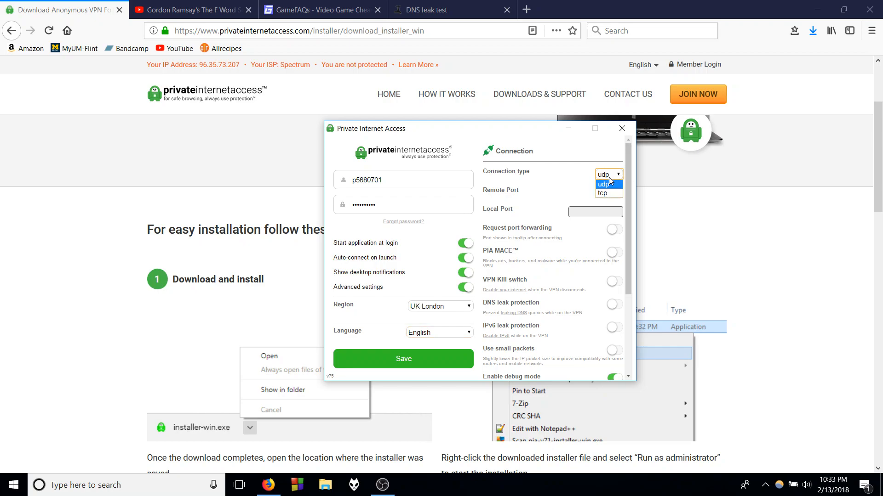
pyautogui.click(604, 184)
pyautogui.click(609, 195)
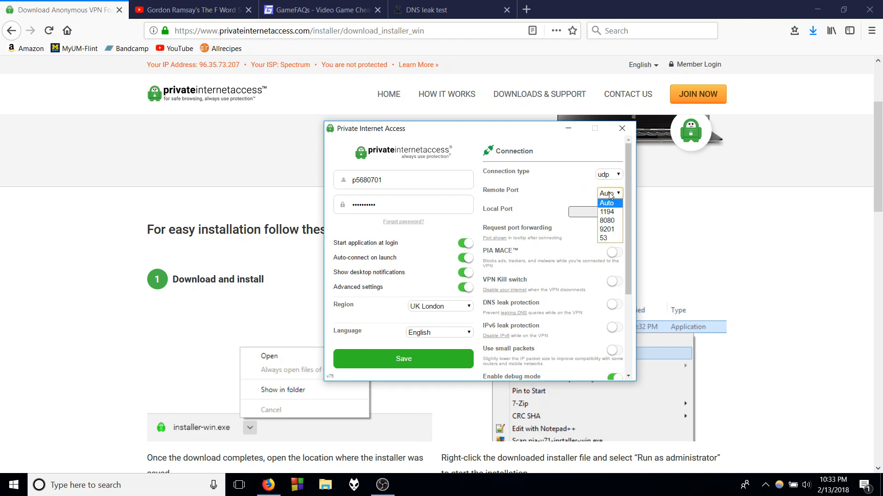
pyautogui.click(610, 195)
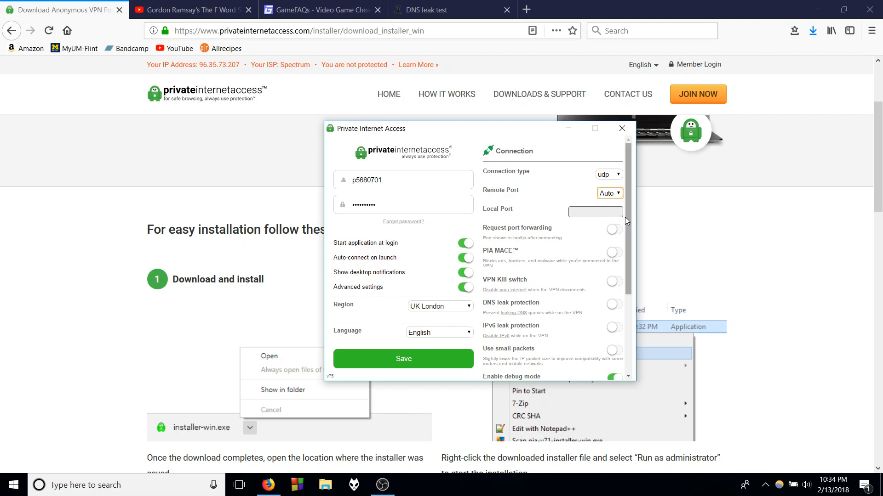
# - Enable PIA MACE in the connection settings to block ads, trackers and malware
pyautogui.scroll(-1, 627, 219)
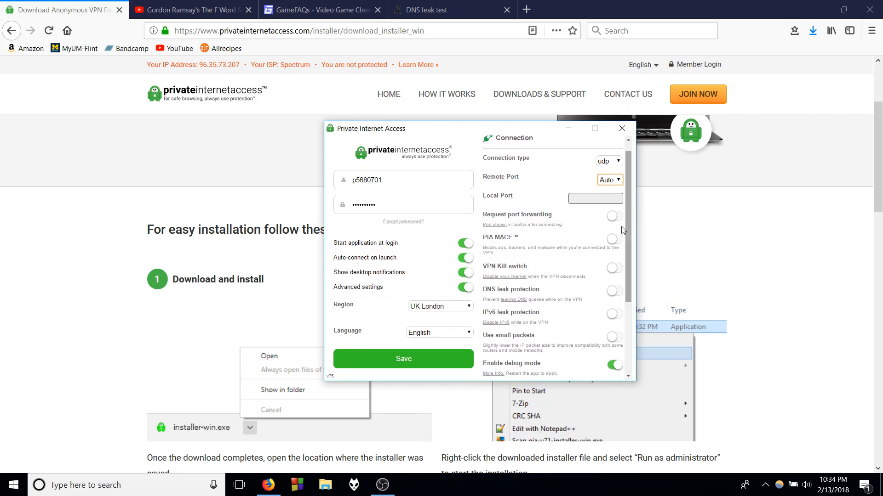
pyautogui.scroll(-1, 624, 222)
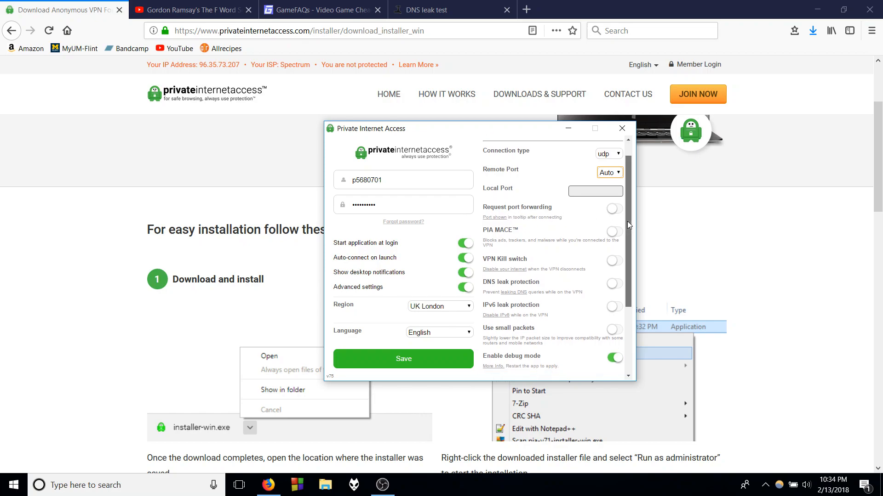
pyautogui.moveTo(627, 221); pyautogui.dragTo(628, 231)
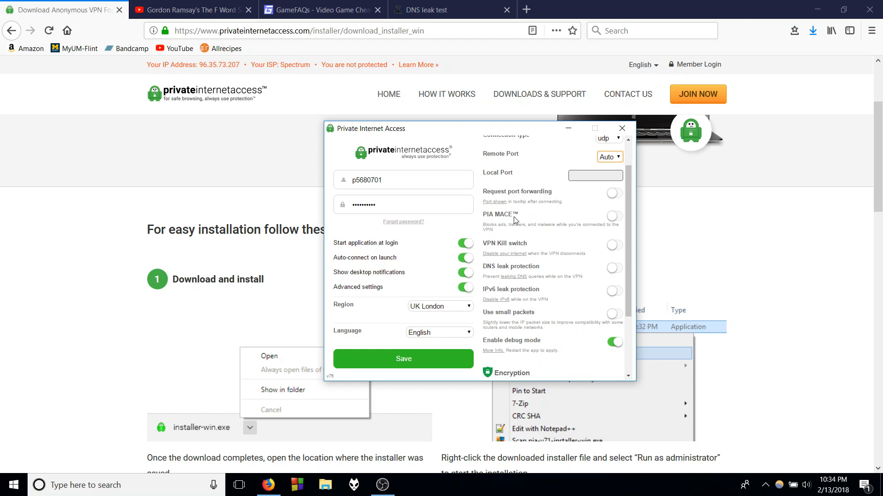
pyautogui.click(612, 221)
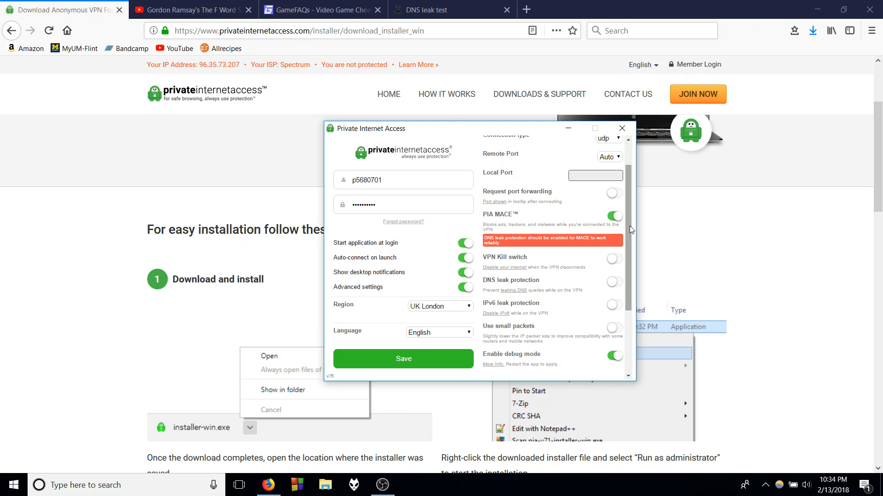
# - Enable DNS leak protection in the client's connection settings and accept its confirmation
pyautogui.moveTo(626, 227); pyautogui.dragTo(626, 233)
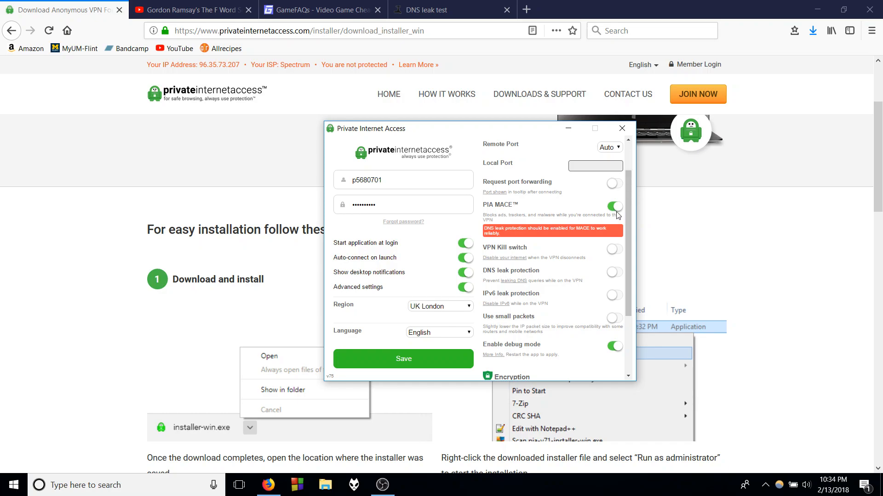
pyautogui.moveTo(625, 230); pyautogui.dragTo(625, 244)
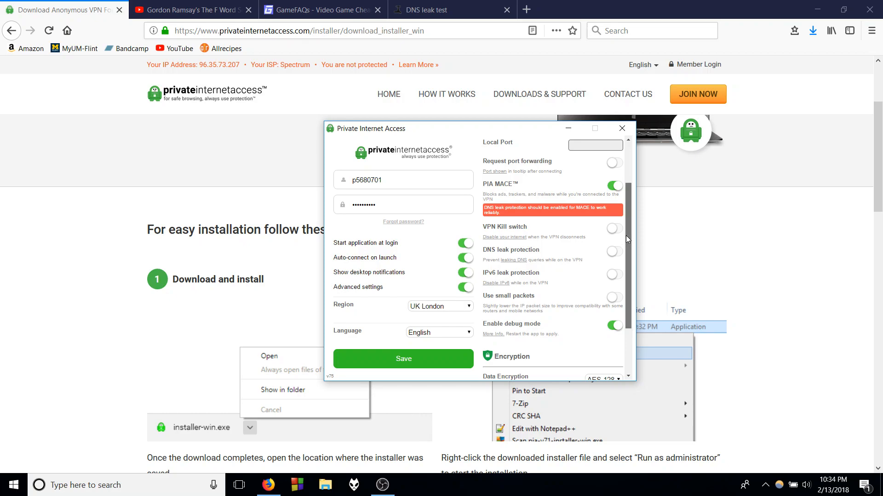
pyautogui.moveTo(625, 236); pyautogui.dragTo(625, 245)
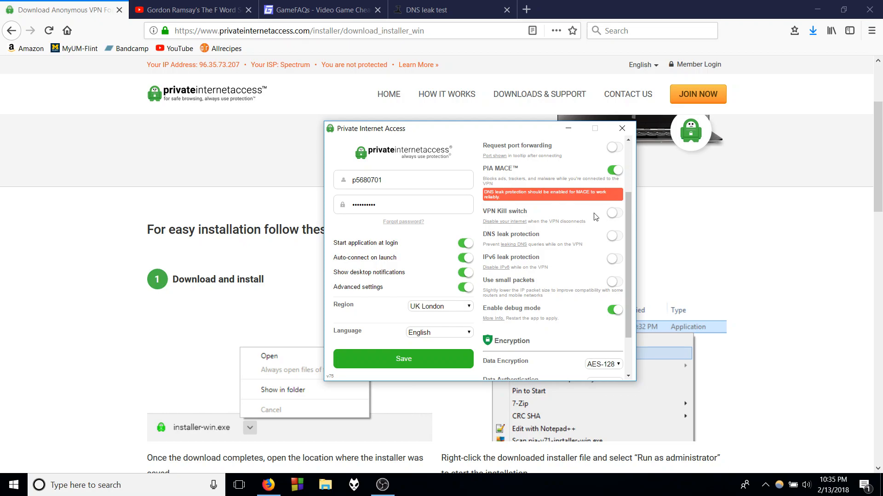
pyautogui.moveTo(628, 214); pyautogui.dragTo(628, 224)
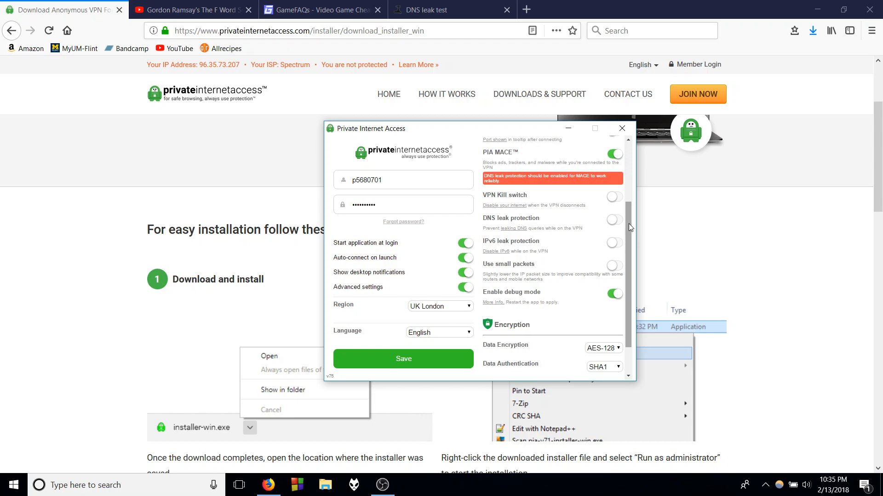
pyautogui.moveTo(628, 222); pyautogui.dragTo(623, 230)
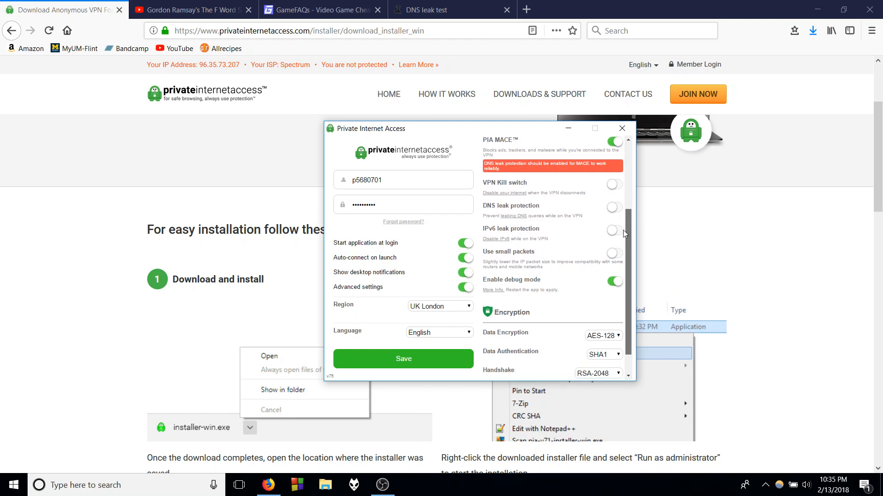
pyautogui.click(612, 209)
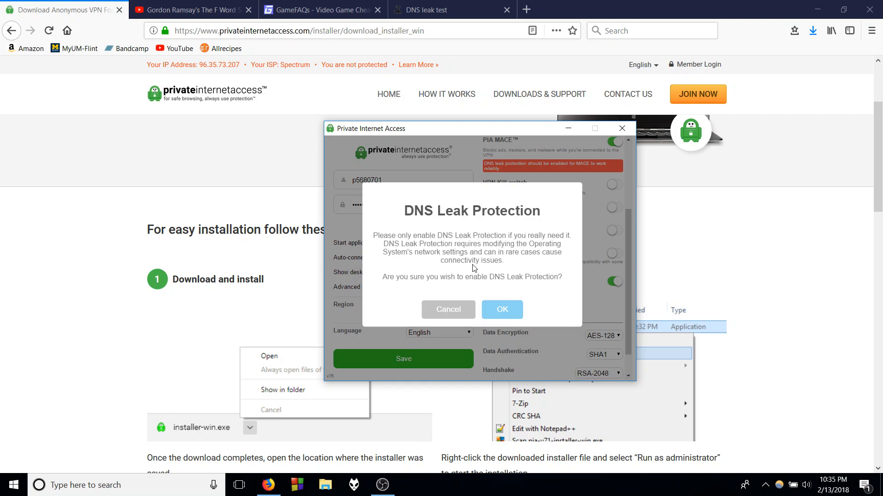
pyautogui.click(513, 308)
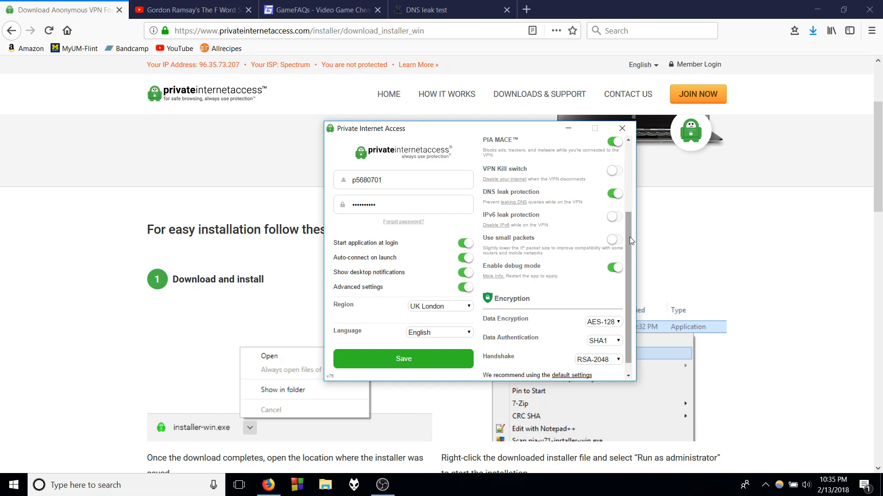
# - Review the encryption options, keeping AES-128 data encryption, SHA1 data authentication and the RSA-2048 handshake
pyautogui.moveTo(628, 236); pyautogui.dragTo(625, 246)
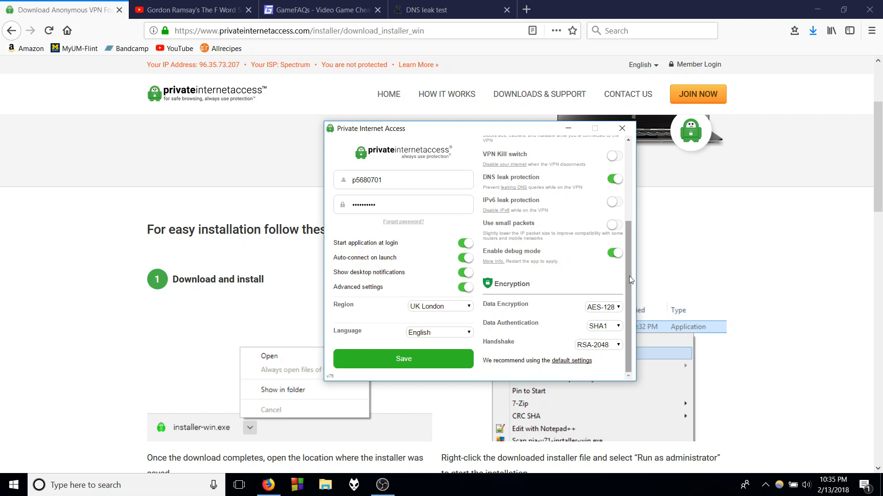
pyautogui.moveTo(628, 276)
pyautogui.mouseDown()
pyautogui.moveTo(629, 252)
pyautogui.moveTo(625, 283)
pyautogui.mouseUp()
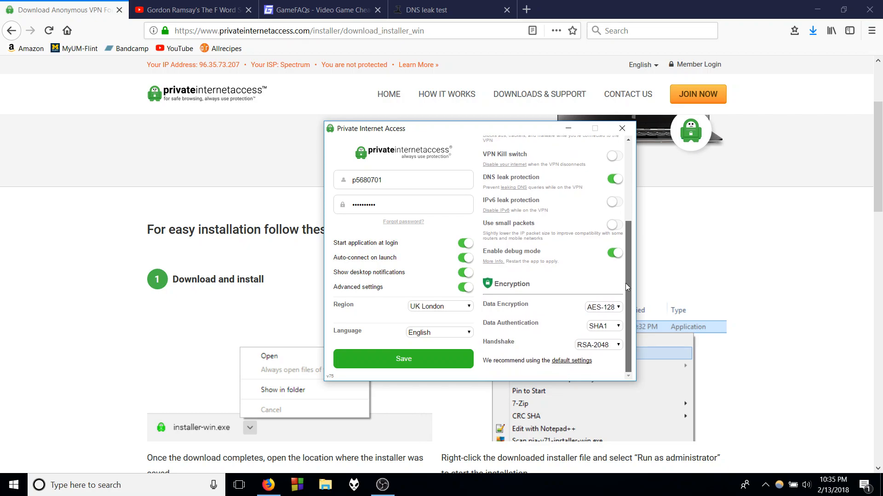
pyautogui.click(610, 311)
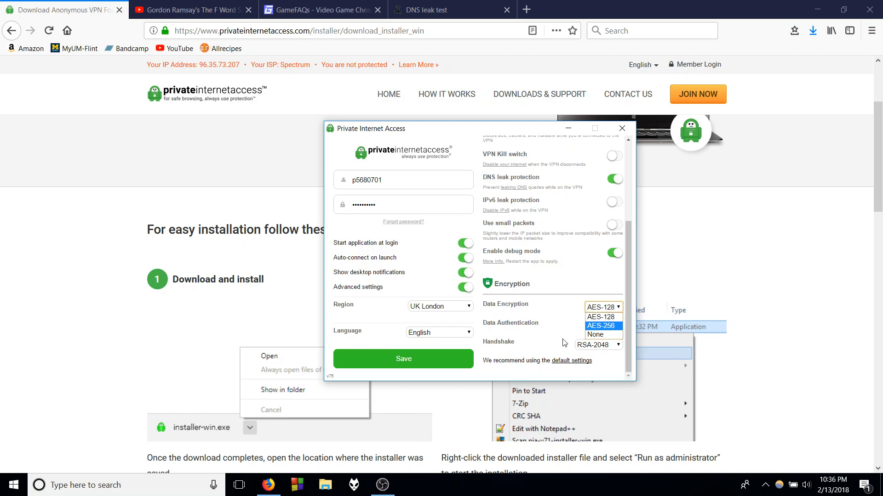
pyautogui.click(606, 315)
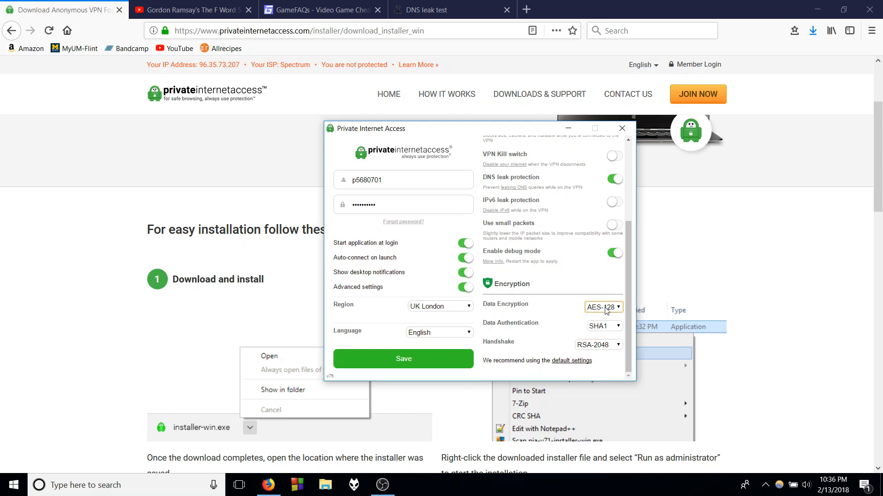
pyautogui.click(605, 330)
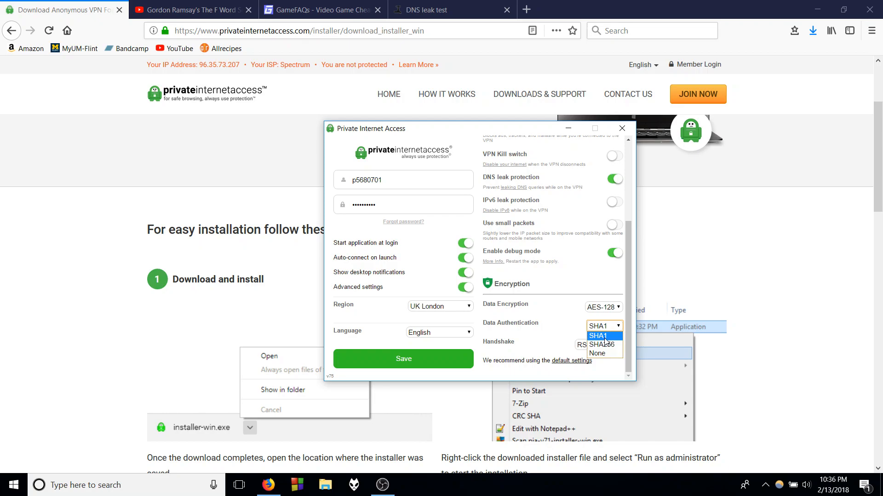
pyautogui.click(599, 337)
pyautogui.click(611, 344)
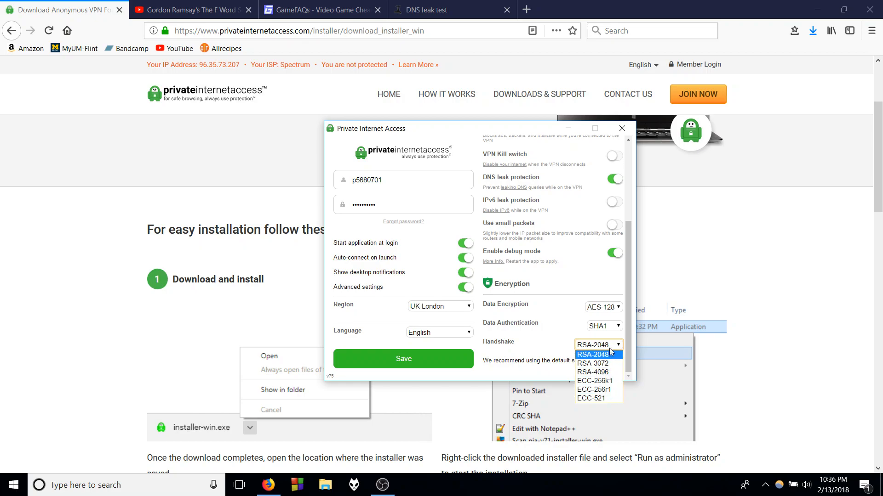
pyautogui.click(610, 348)
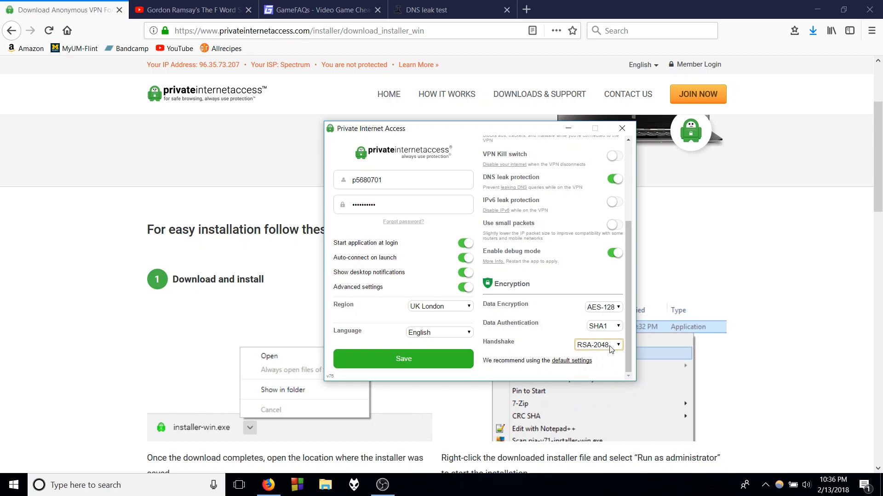
# - Look over the connection settings once more and save the client configuration
pyautogui.scroll(3, 553, 305)
pyautogui.scroll(1, 553, 306)
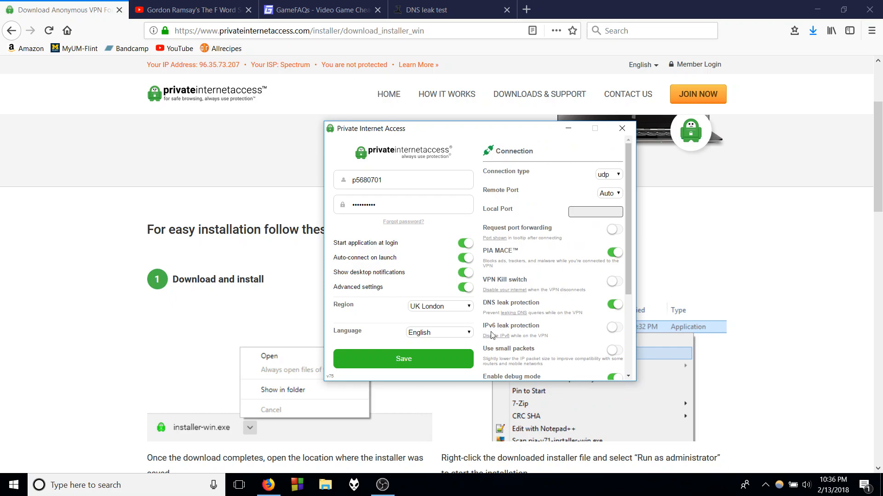
pyautogui.scroll(-2, 538, 235)
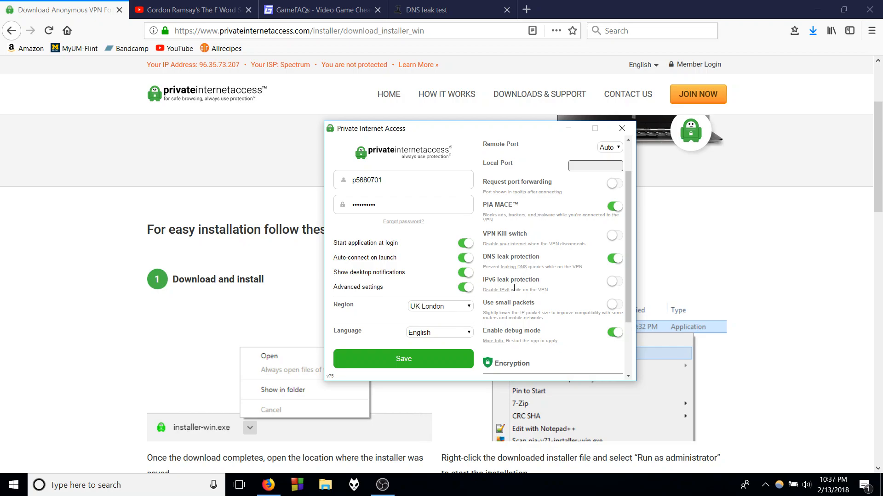
pyautogui.scroll(-2, 514, 287)
pyautogui.click(460, 364)
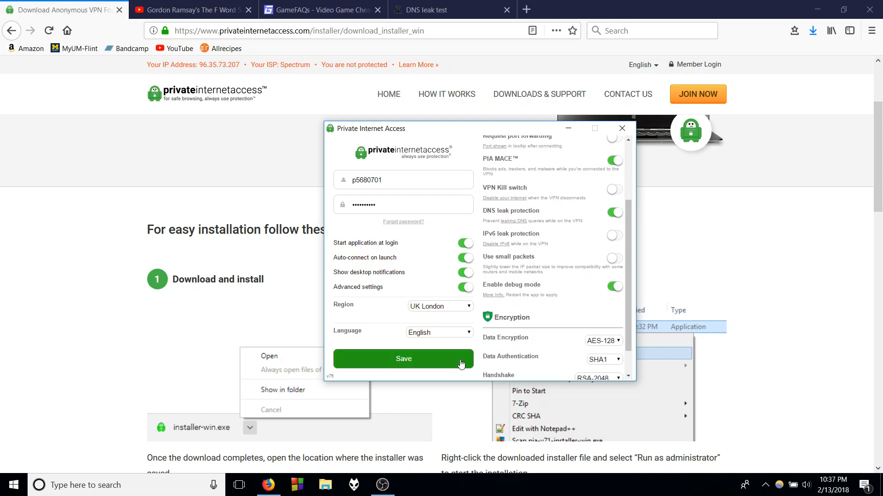
# - Connect to the VPN with the configured default region from the Private Internet Access tray icon
pyautogui.click(765, 485)
pyautogui.rightClick(788, 439)
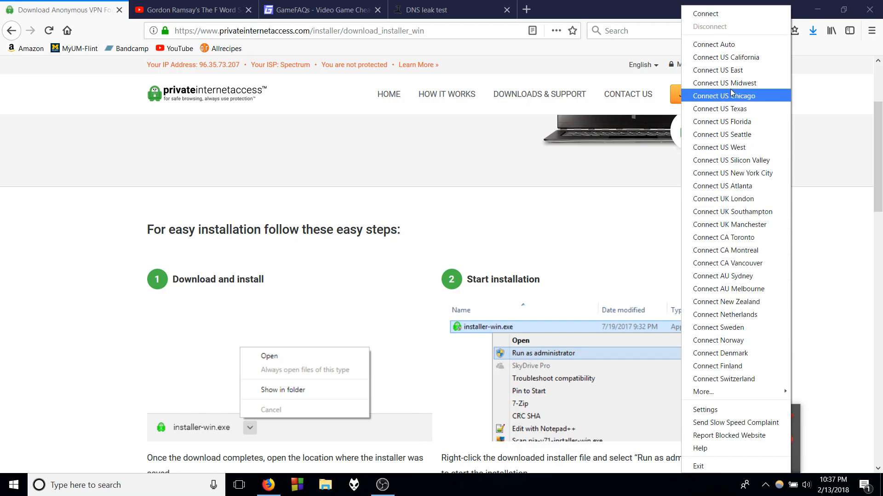
pyautogui.click(700, 19)
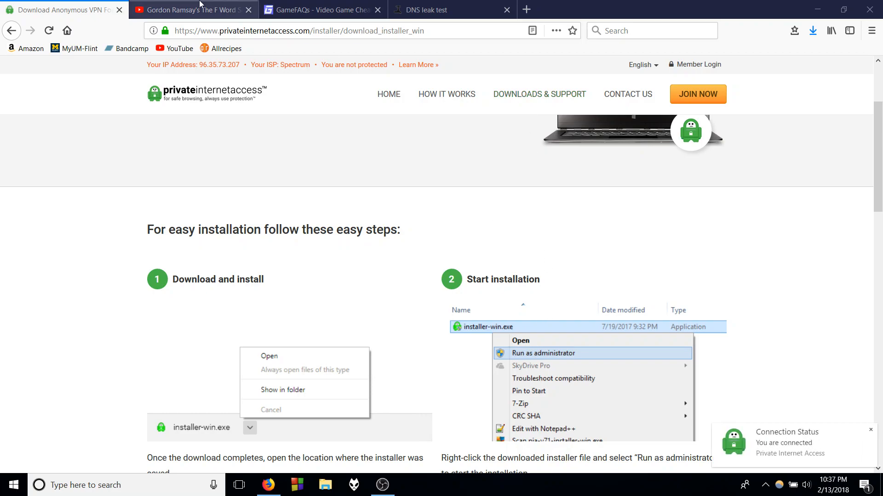
# - Reload the region-blocked F Word video on YouTube and play it from 6:28 to test the VPN
pyautogui.click(197, 4)
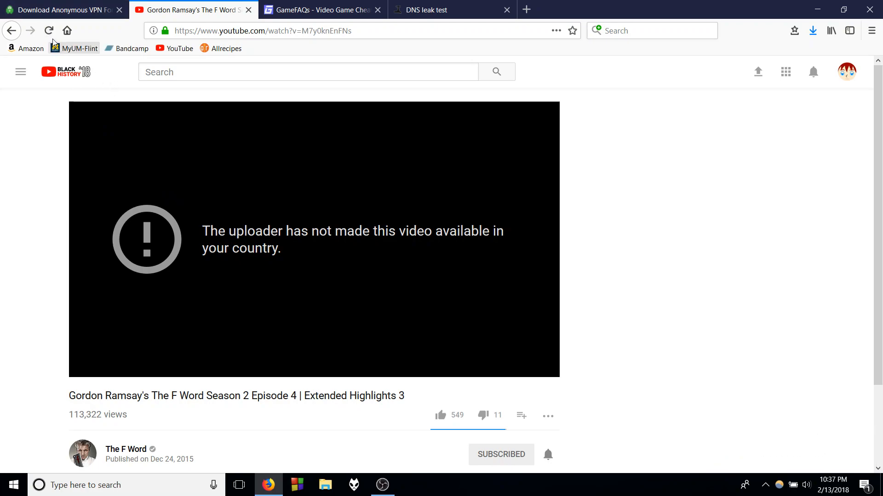
pyautogui.click(49, 33)
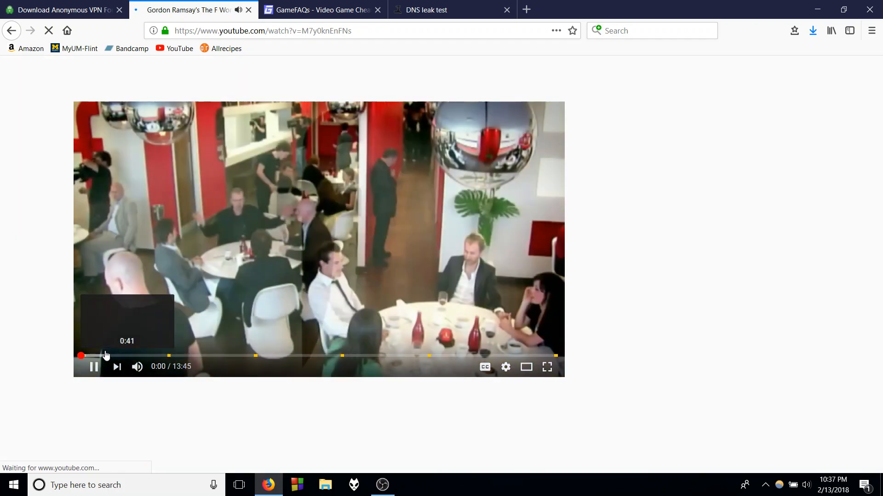
pyautogui.click(187, 355)
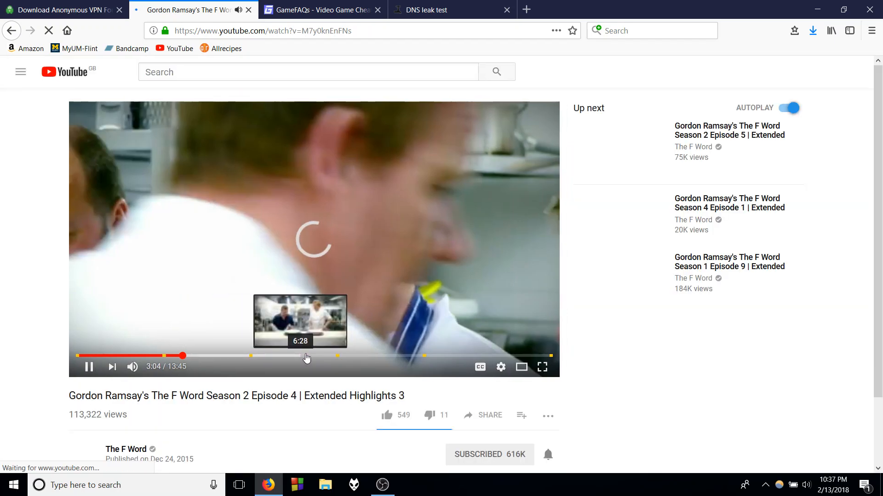
pyautogui.click(300, 357)
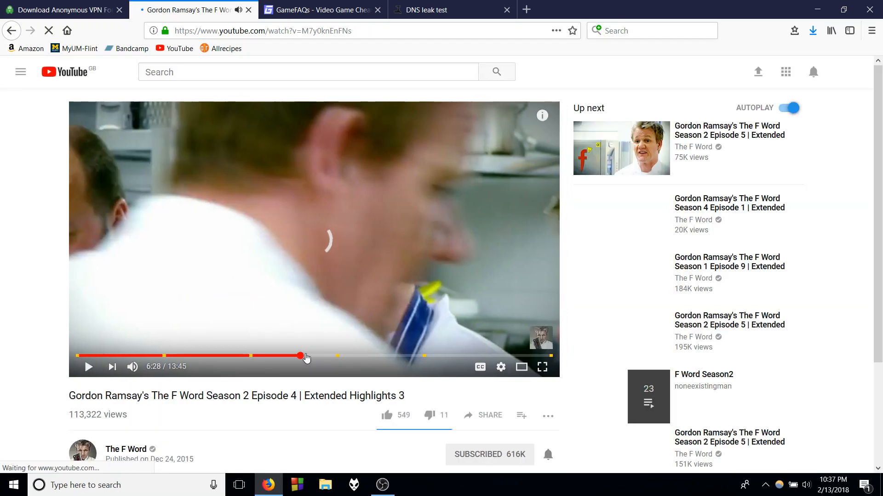
pyautogui.click(88, 367)
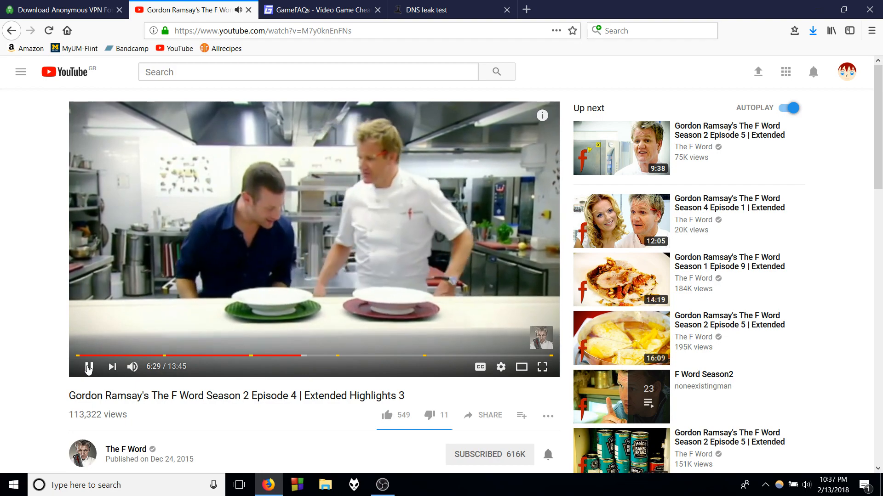
# - Reload the GameFAQs home page and check it for ads, closing the YouTube and GameFAQs pages
pyautogui.click(272, 8)
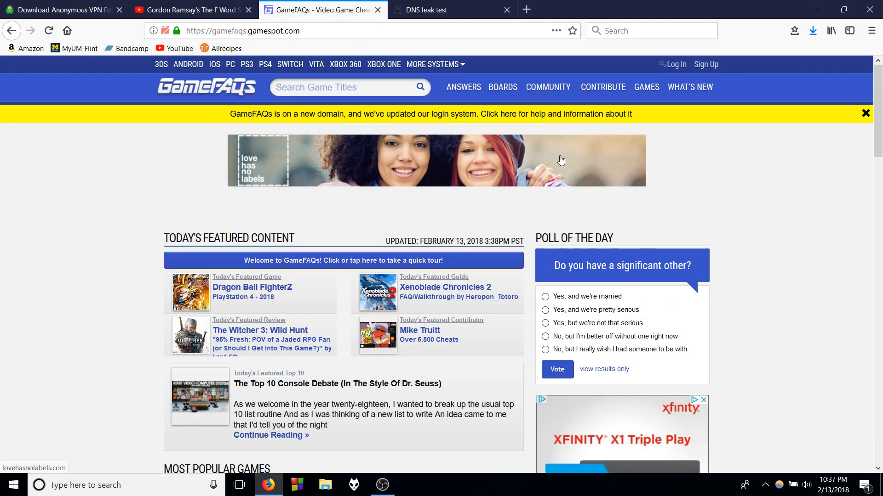
pyautogui.scroll(-15, 557, 160)
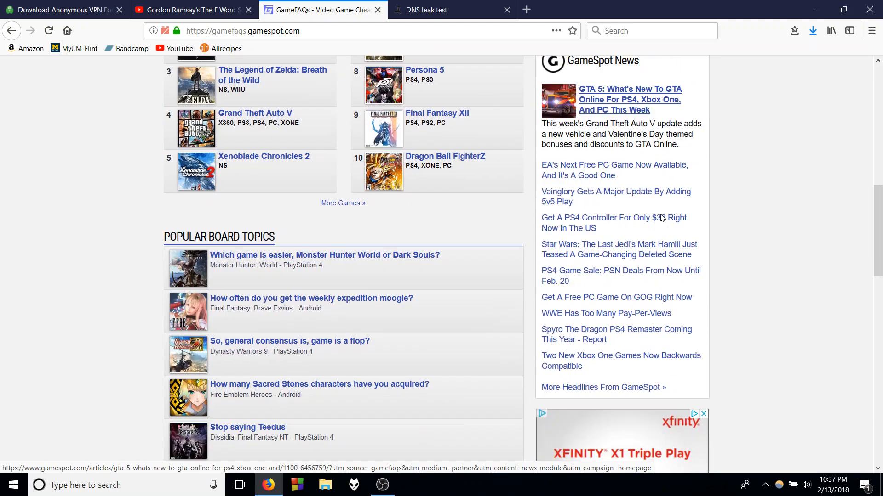
pyautogui.scroll(15, 660, 213)
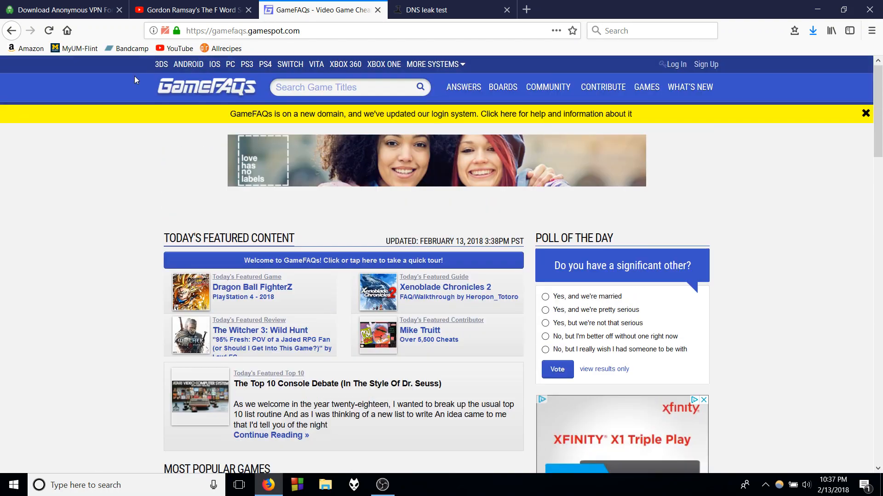
pyautogui.click(51, 29)
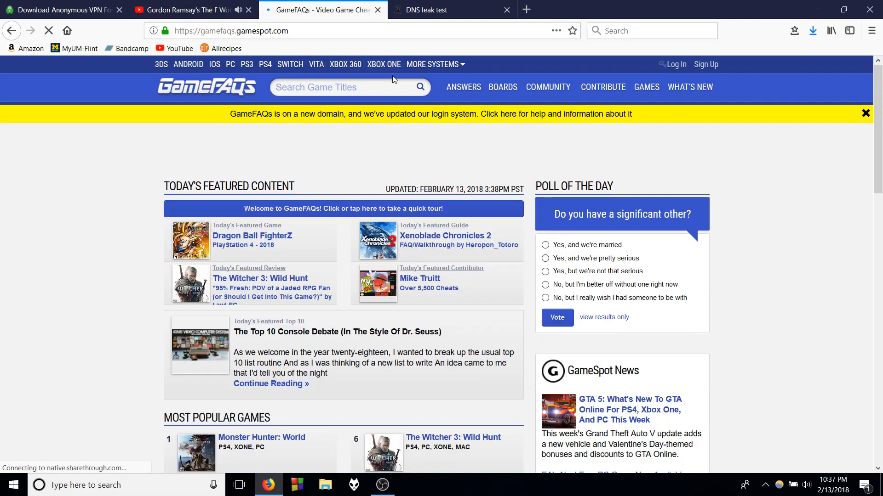
pyautogui.click(249, 10)
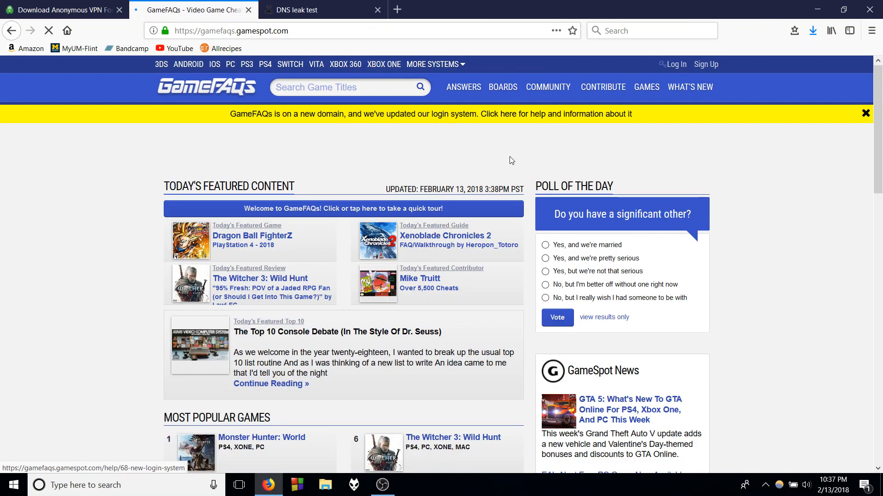
pyautogui.scroll(-12, 720, 152)
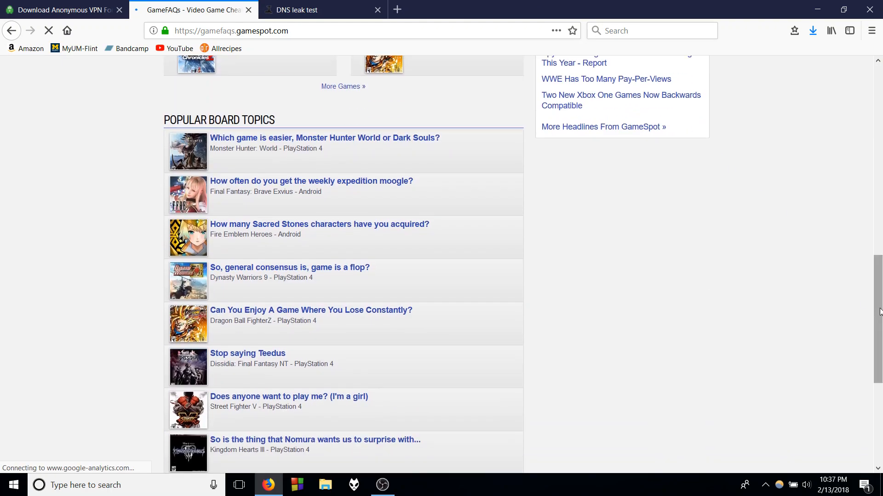
pyautogui.moveTo(880, 312); pyautogui.dragTo(879, 145)
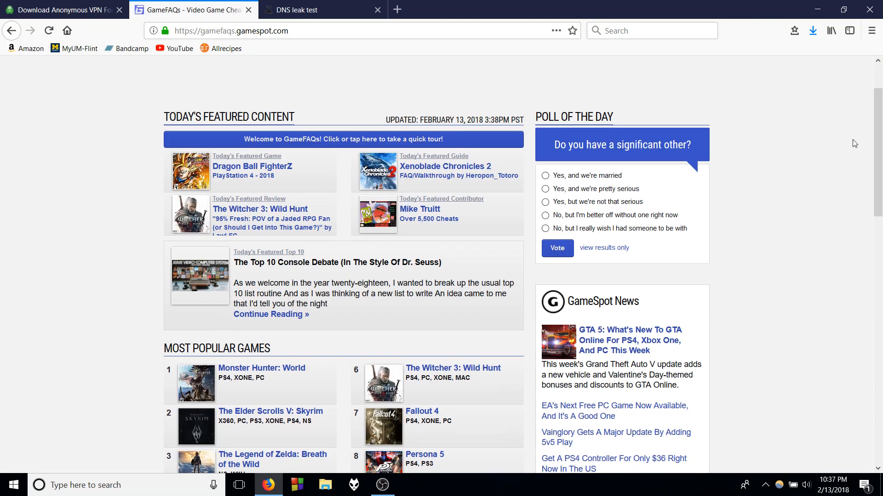
pyautogui.click(249, 11)
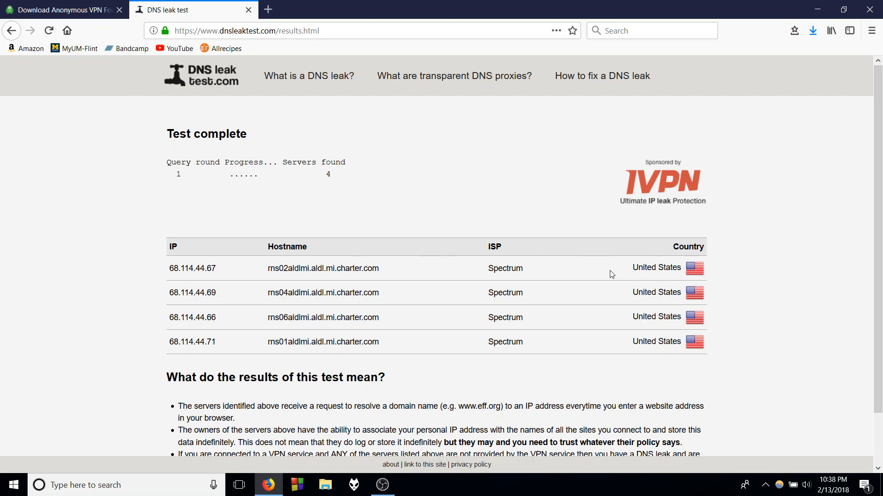
# - Rerun the DNS leak test by resending the page's request, and close the test page after checking it
pyautogui.click(45, 34)
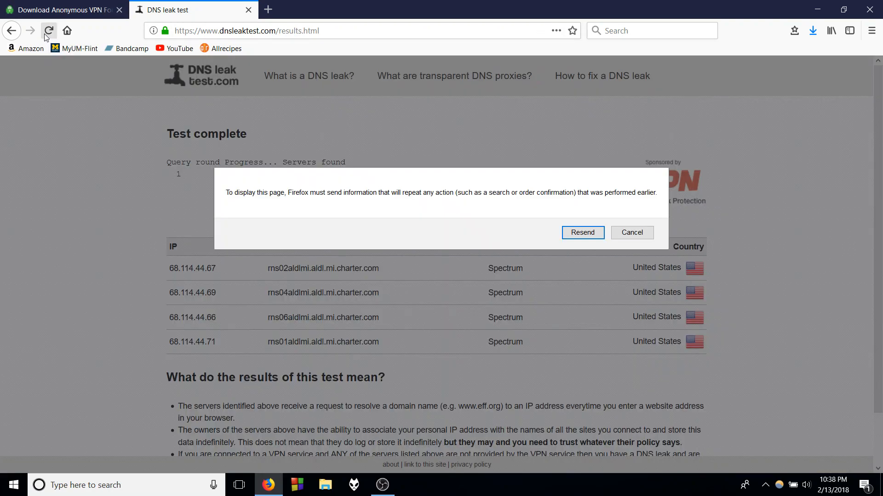
pyautogui.click(582, 232)
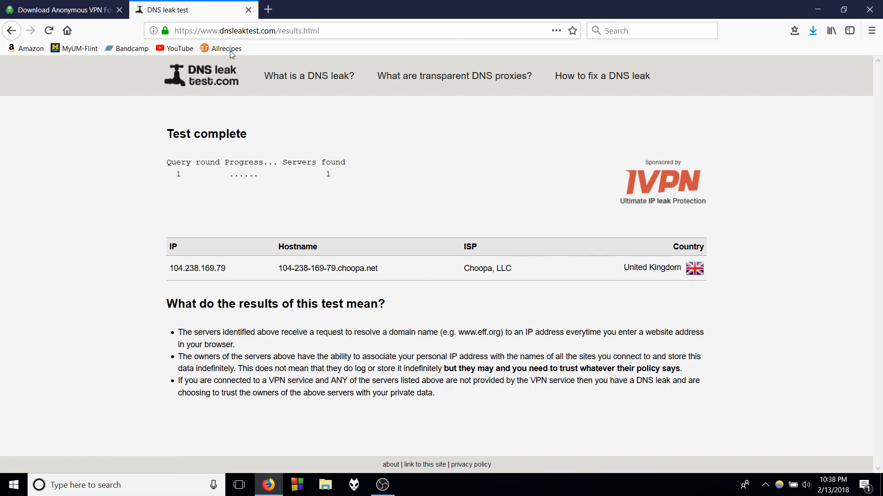
pyautogui.click(249, 9)
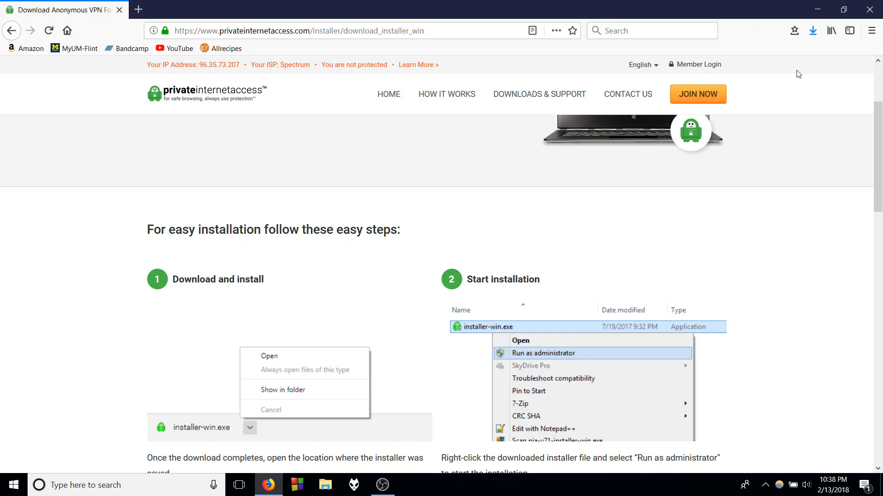
# - Close the browser and show the hidden system tray icons on the desktop
pyautogui.click(869, 9)
pyautogui.click(766, 486)
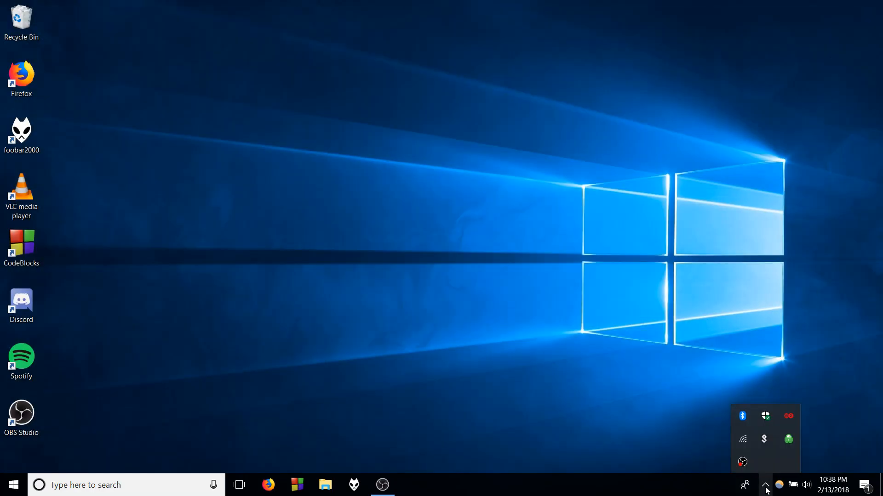